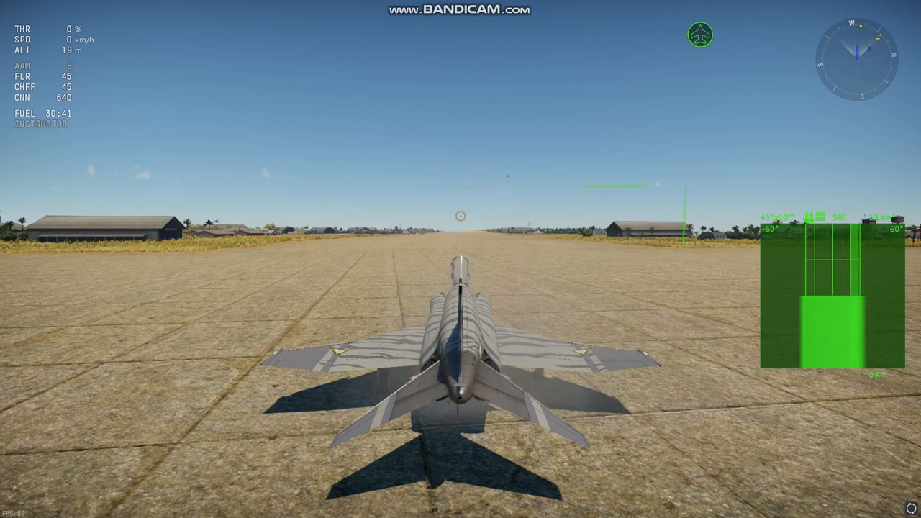
# Briefly show the aircraft Controls settings, then close them back to the flight view.
pyautogui.press('Escape')
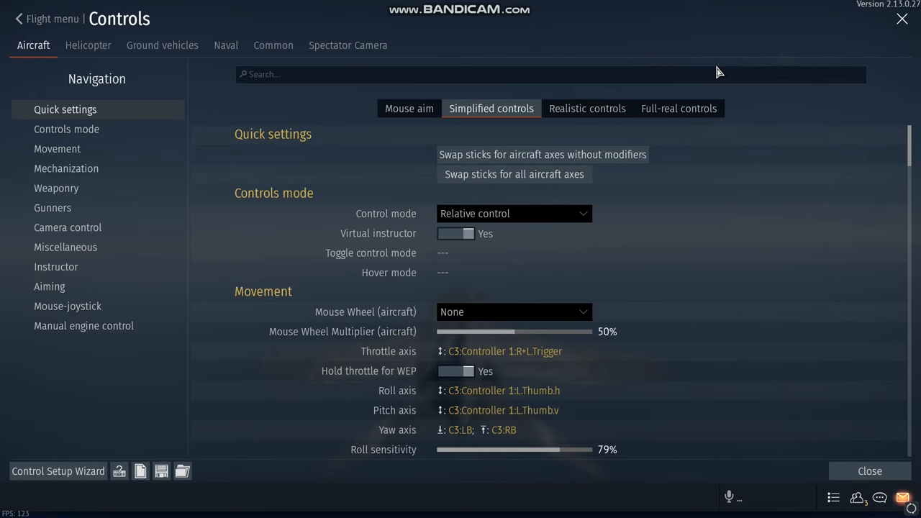
pyautogui.press('Escape')
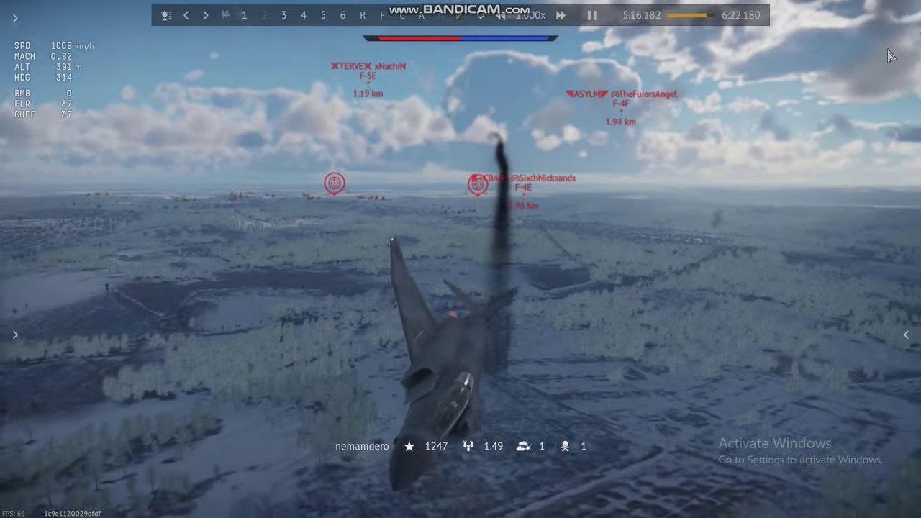
# Rewind the replay a few seconds and jump its playback bar back to an earlier moment.
pyautogui.press('Left')
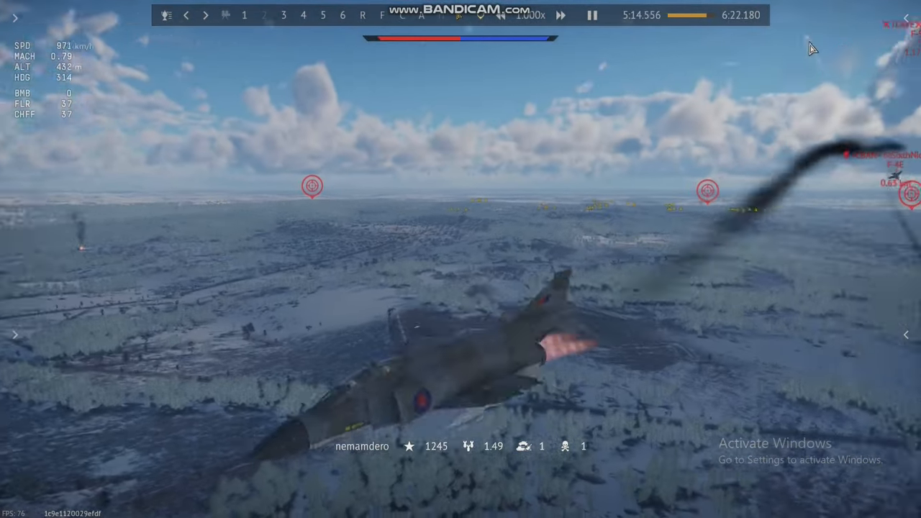
pyautogui.click(501, 14)
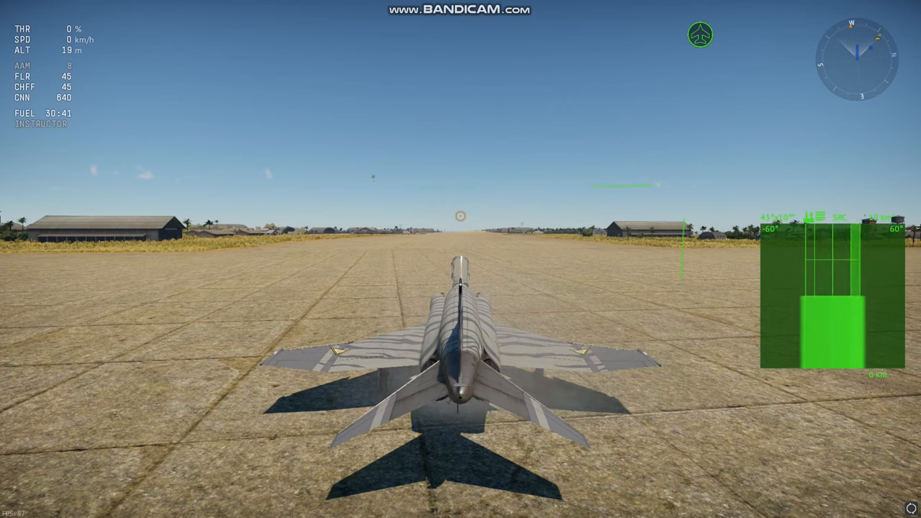
# Pause the test flight and bring up the aircraft control bindings from the game menu.
pyautogui.press('Escape')
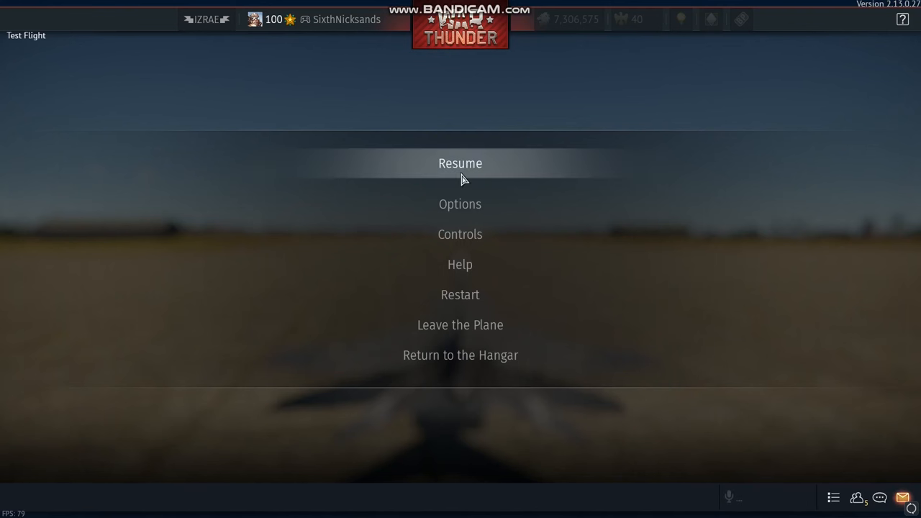
pyautogui.click(479, 234)
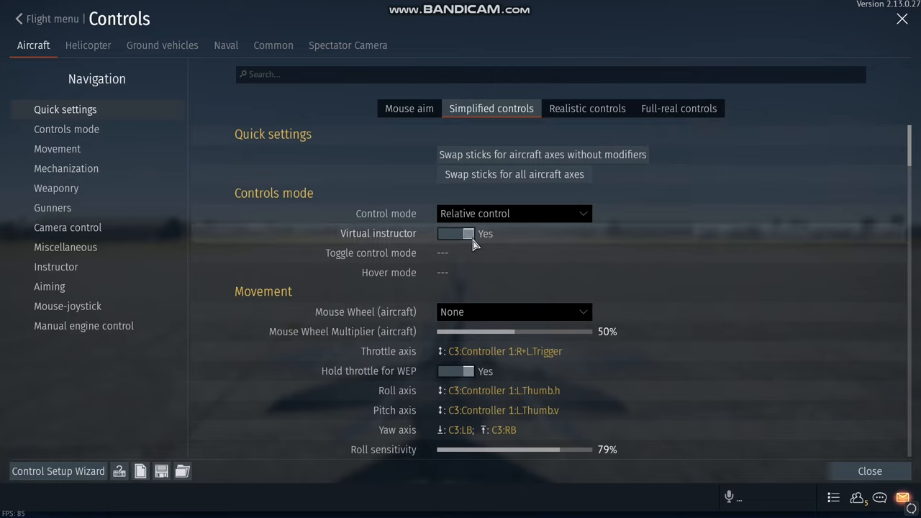
# Keep the Throttle axis bound to the controller's combined triggers and confirm it.
pyautogui.click(504, 351)
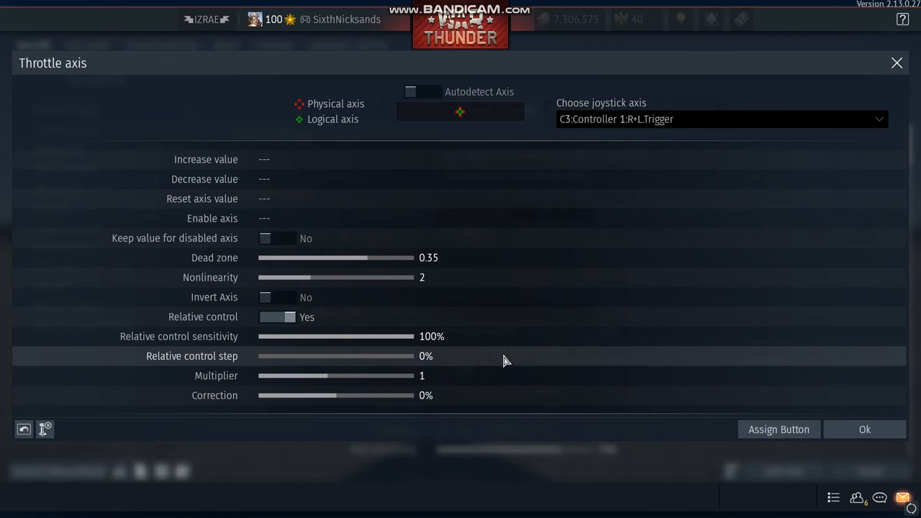
pyautogui.click(610, 119)
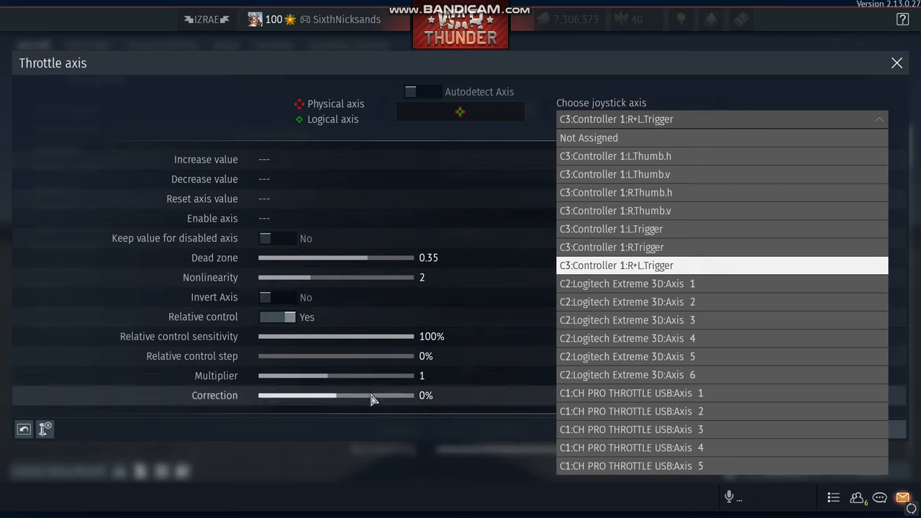
pyautogui.click(229, 124)
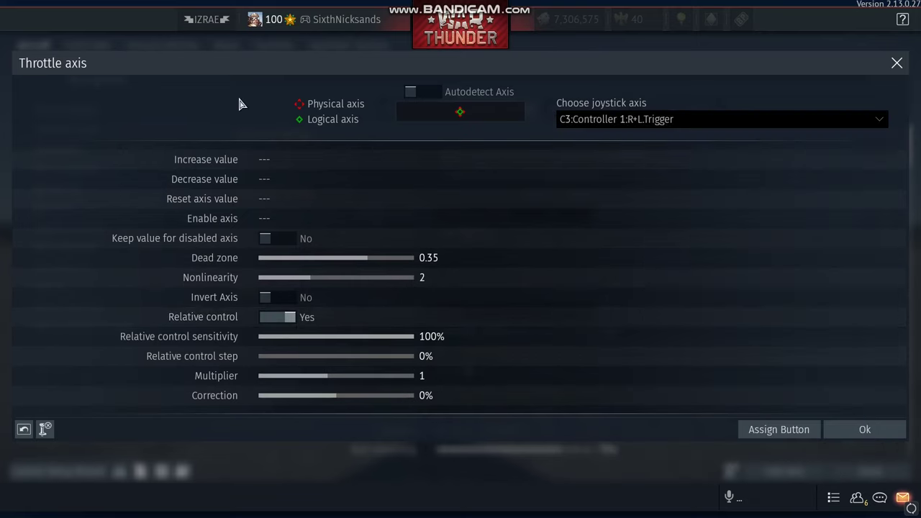
pyautogui.click(848, 429)
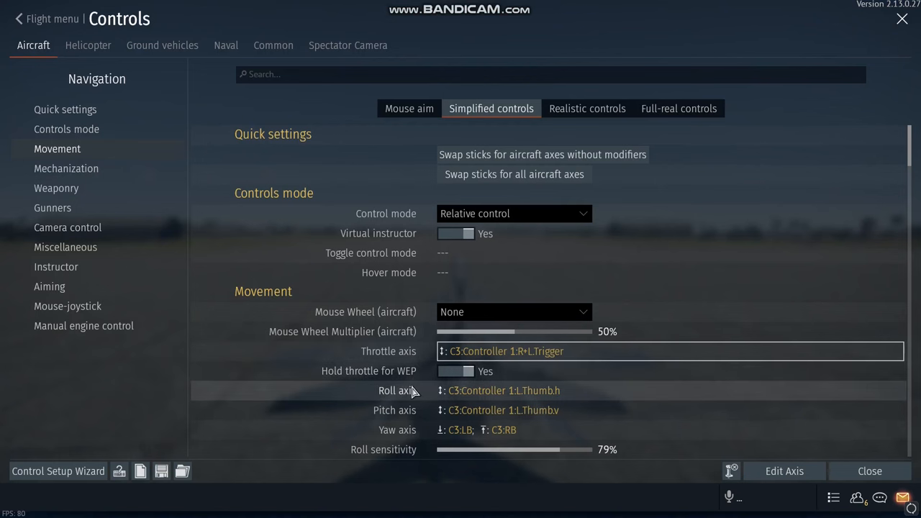
pyautogui.scroll(-1, 416, 392)
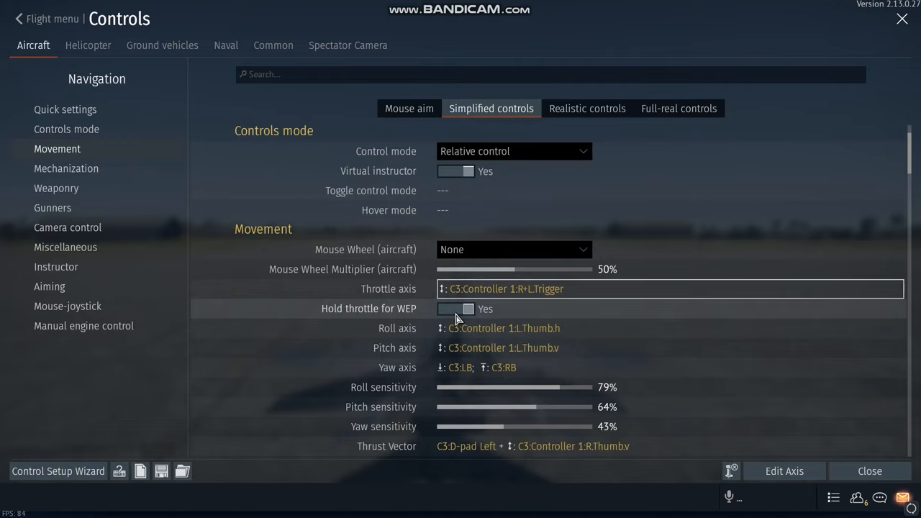
# Review the Roll axis and keep it on the left stick's horizontal axis.
pyautogui.doubleClick(503, 330)
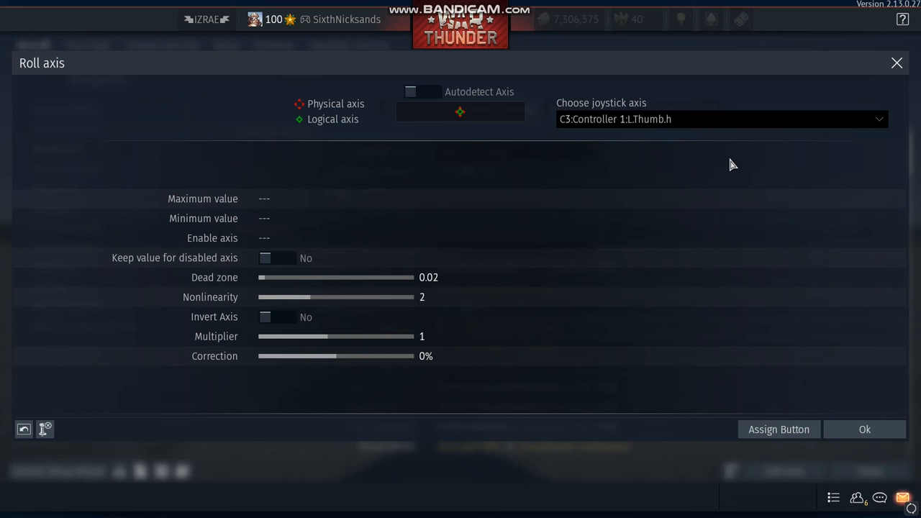
pyautogui.click(662, 121)
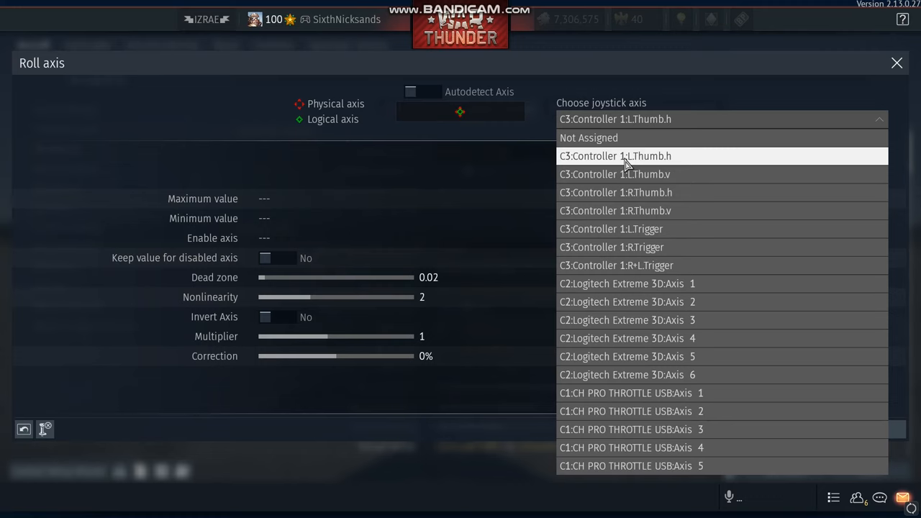
pyautogui.click(225, 100)
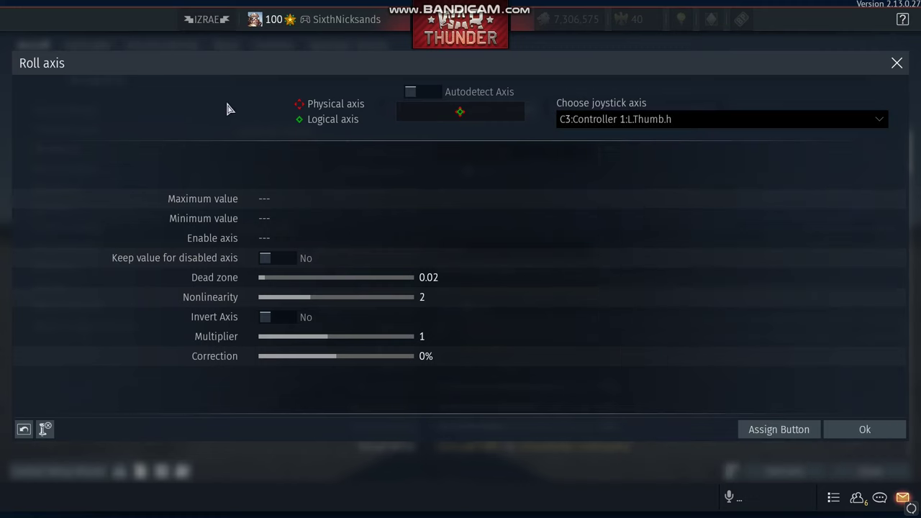
# Confirm roll and pitch on the left stick (pitch inverted, 0.85) and yaw on the bumpers at 0.2.
pyautogui.click(866, 432)
pyautogui.doubleClick(603, 356)
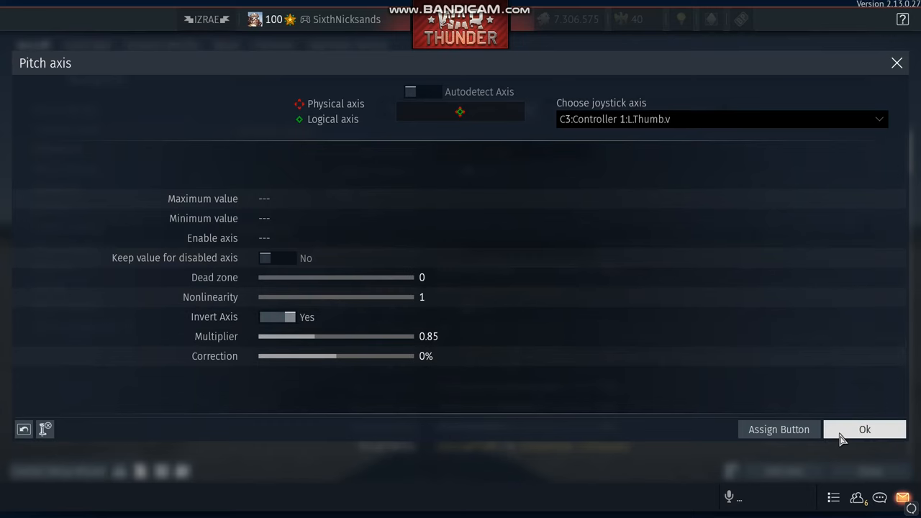
pyautogui.click(844, 437)
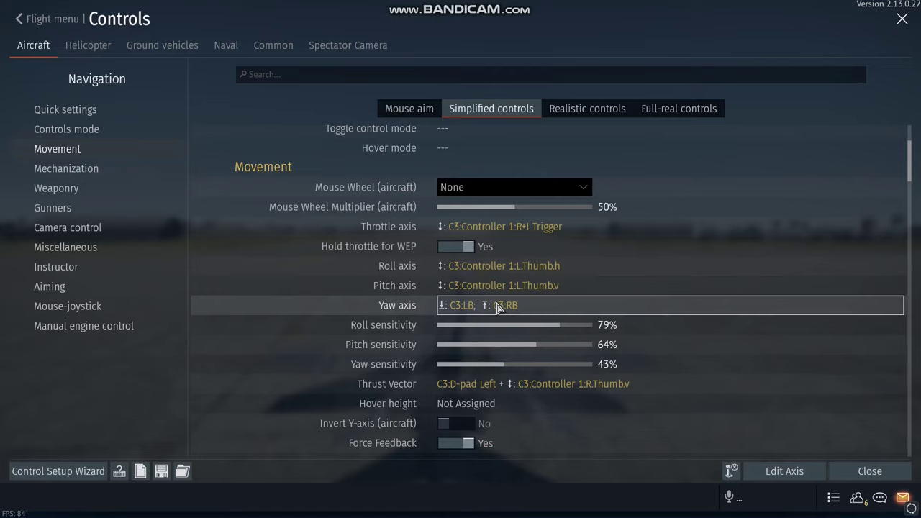
pyautogui.doubleClick(497, 308)
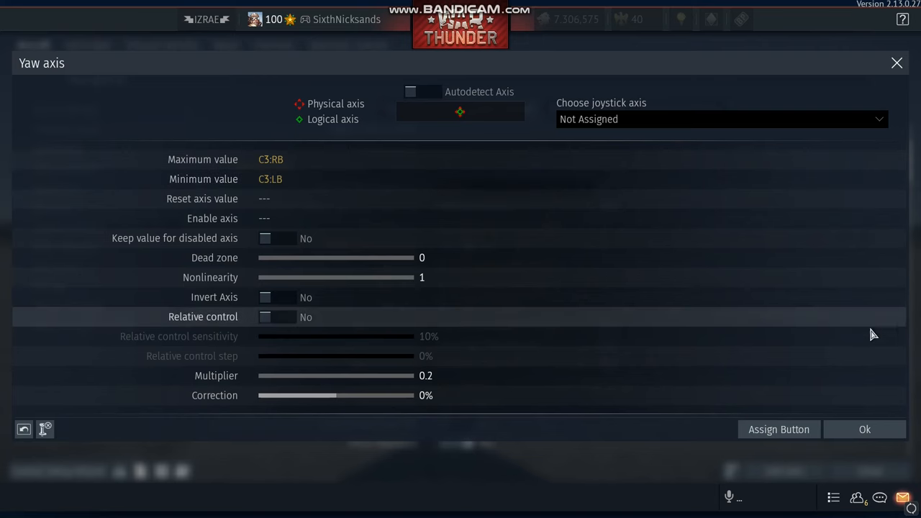
pyautogui.click(865, 429)
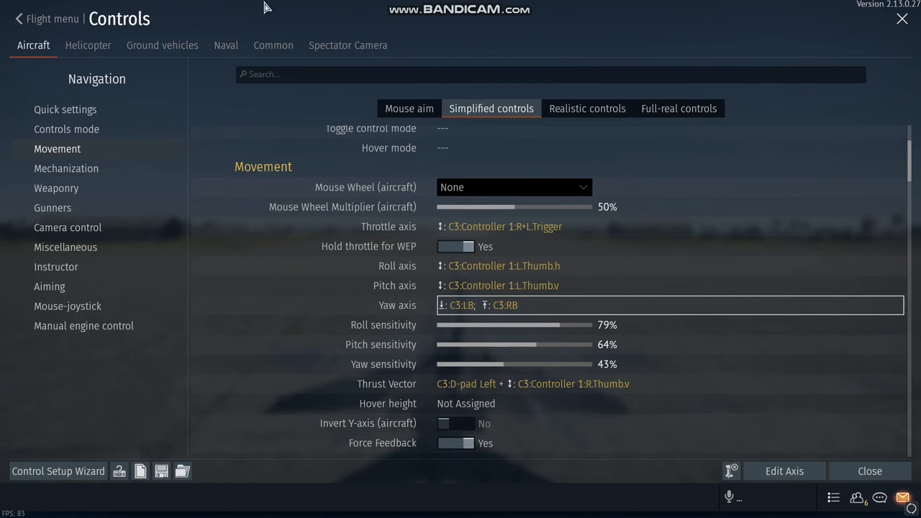
pyautogui.scroll(-2, 619, 385)
pyautogui.scroll(-2, 619, 384)
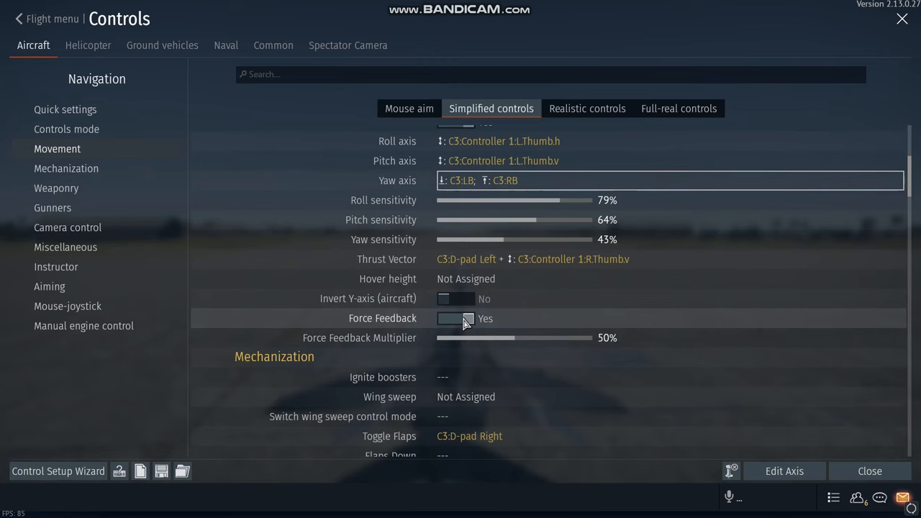
pyautogui.scroll(-2, 496, 351)
pyautogui.scroll(-2, 496, 357)
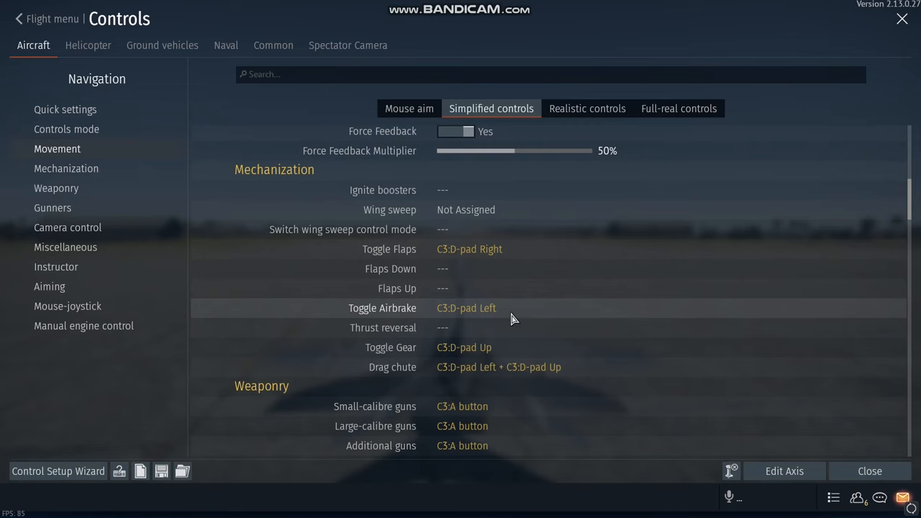
pyautogui.scroll(-1, 511, 316)
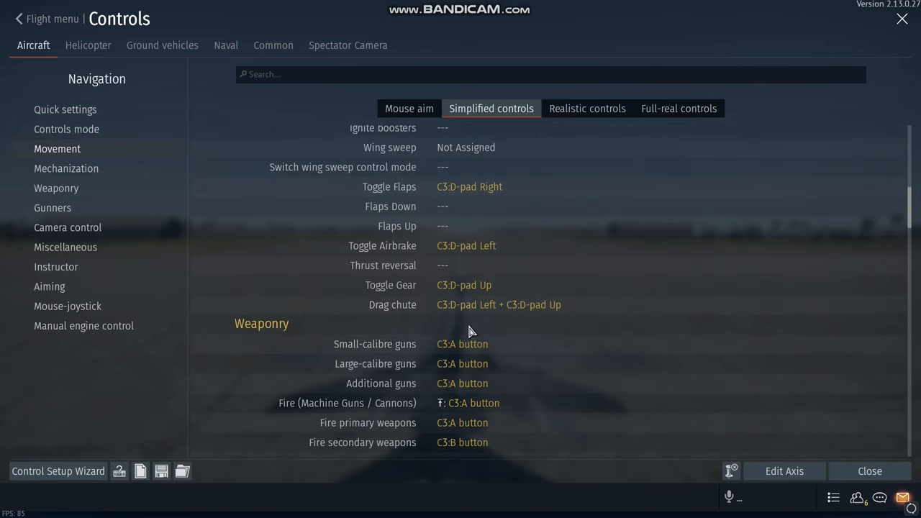
pyautogui.scroll(-1, 509, 368)
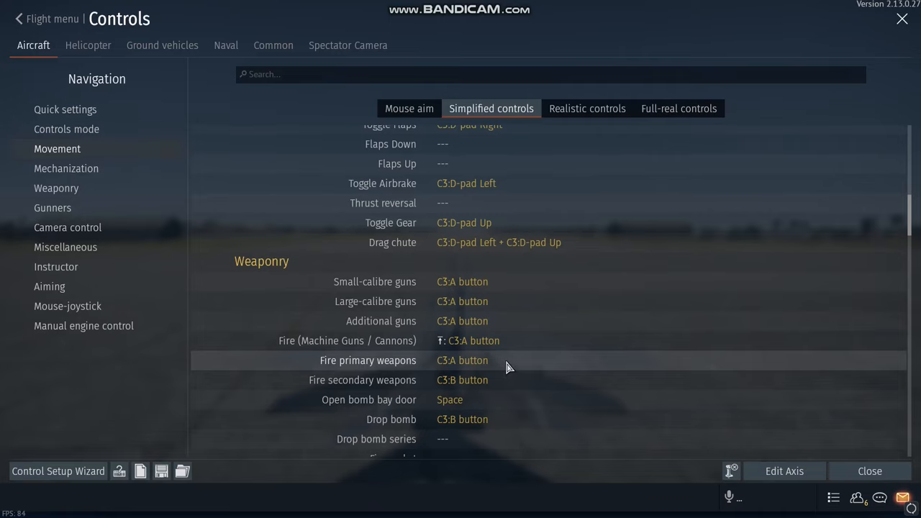
pyautogui.scroll(-1, 506, 367)
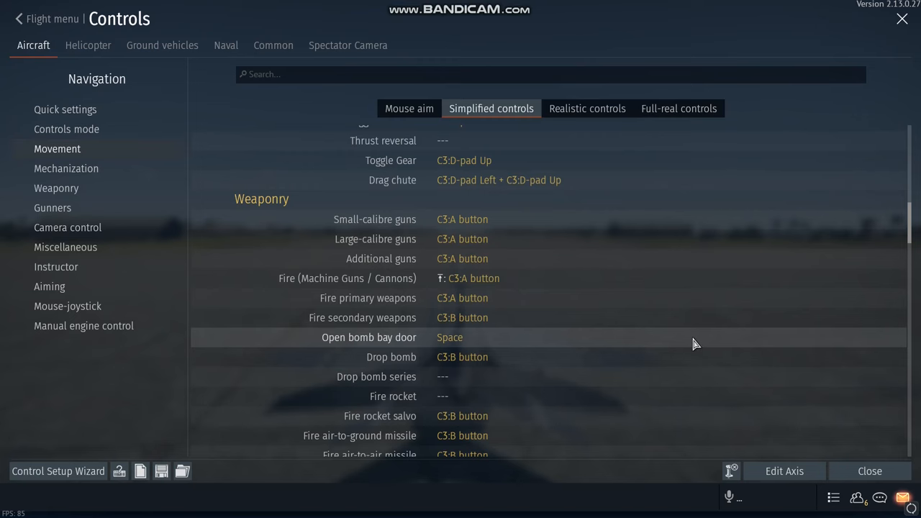
pyautogui.scroll(-2, 696, 344)
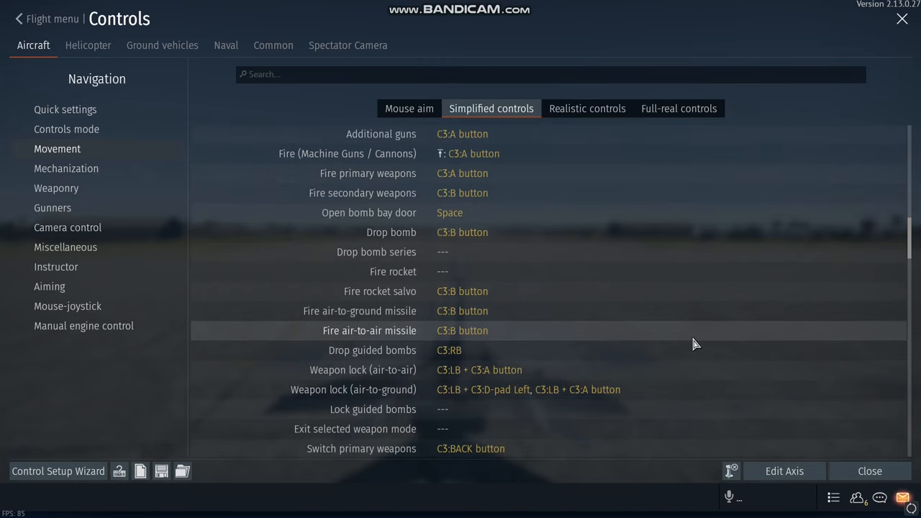
pyautogui.scroll(-1, 439, 393)
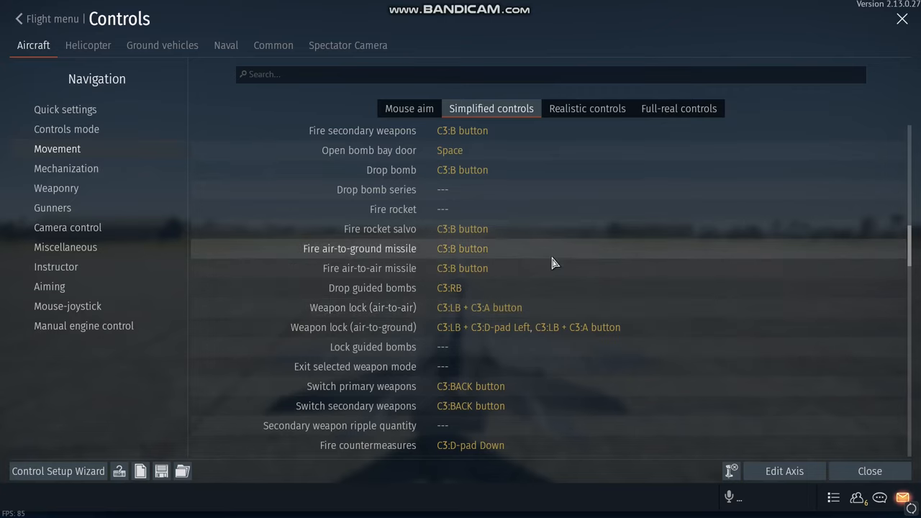
pyautogui.scroll(-1, 555, 255)
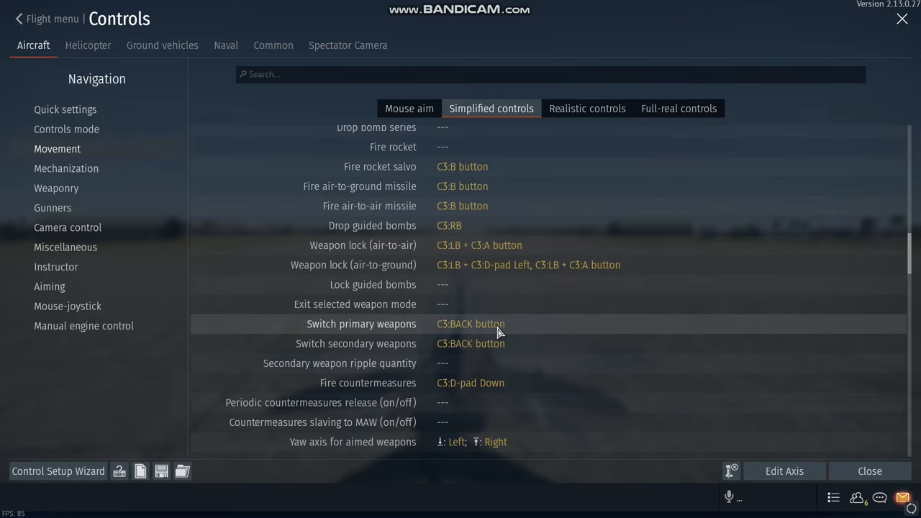
pyautogui.scroll(-1, 499, 332)
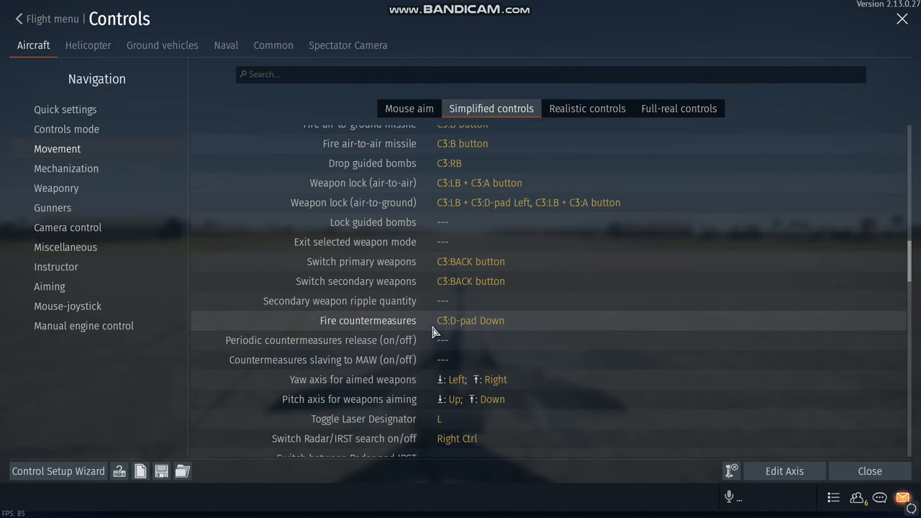
pyautogui.scroll(-1, 433, 331)
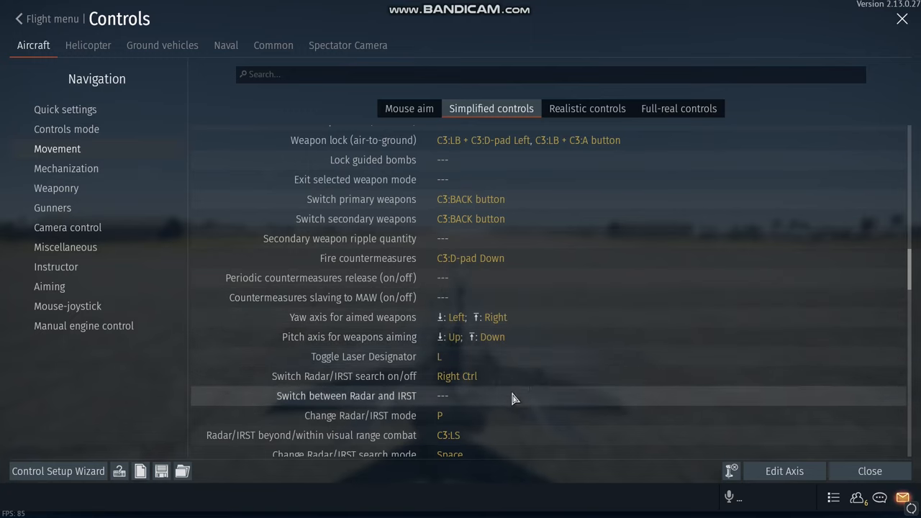
pyautogui.scroll(-2, 540, 294)
pyautogui.scroll(-1, 568, 288)
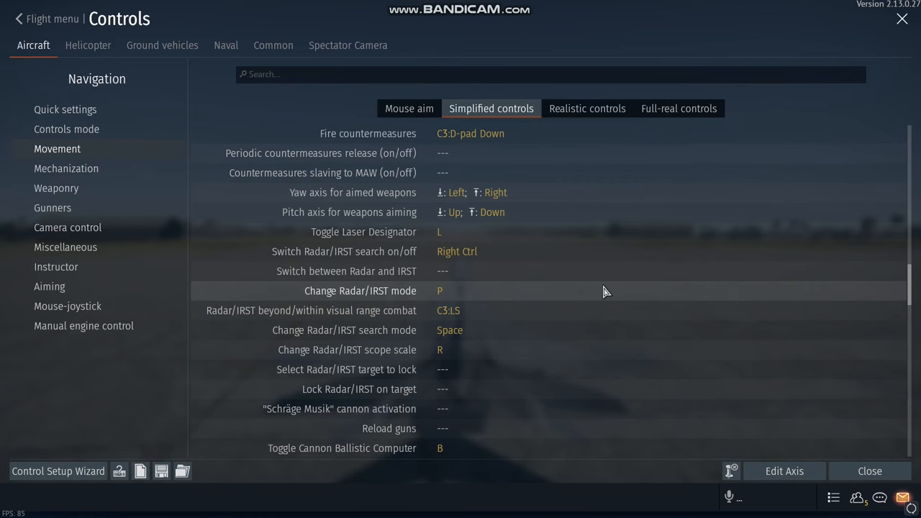
pyautogui.scroll(-3, 605, 290)
pyautogui.scroll(-3, 547, 288)
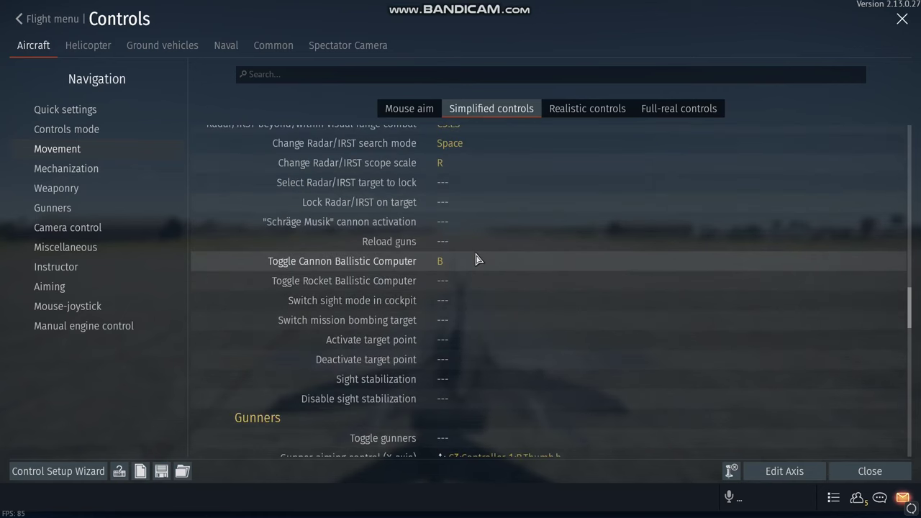
pyautogui.scroll(-3, 477, 259)
pyautogui.scroll(-2, 477, 259)
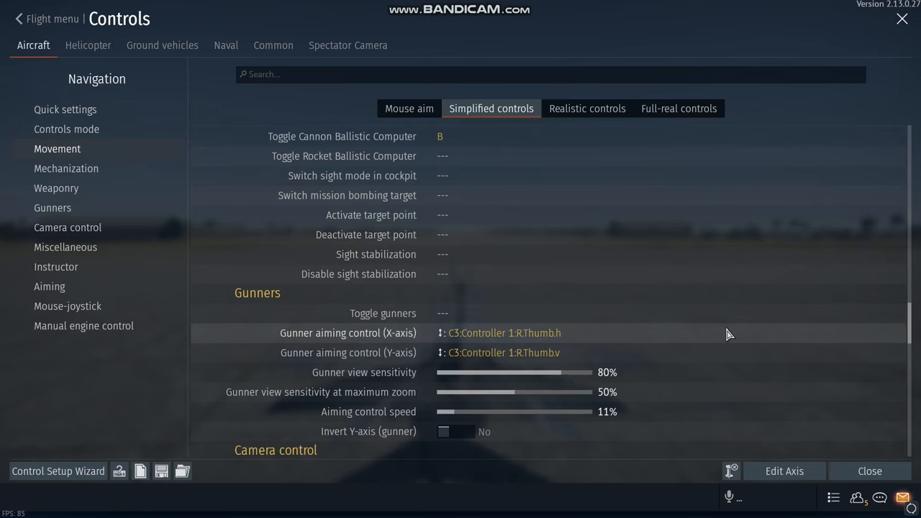
pyautogui.scroll(-3, 729, 334)
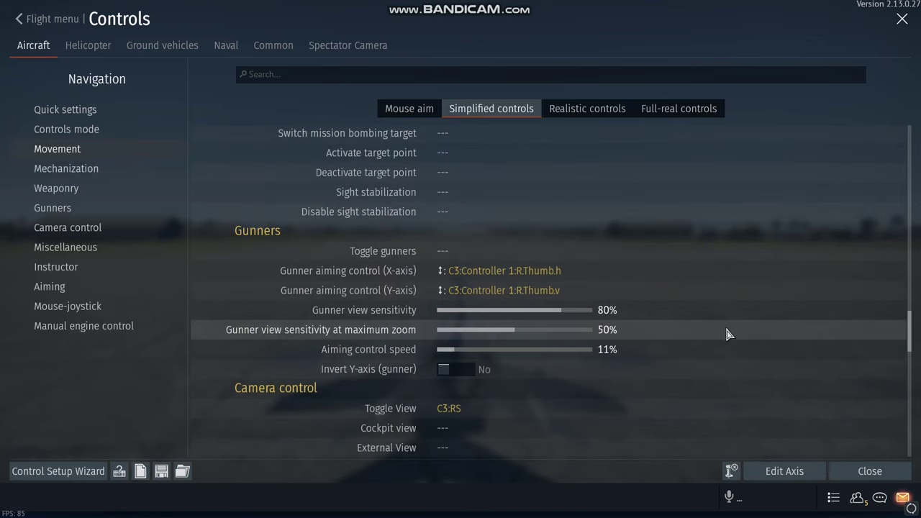
pyautogui.click(589, 277)
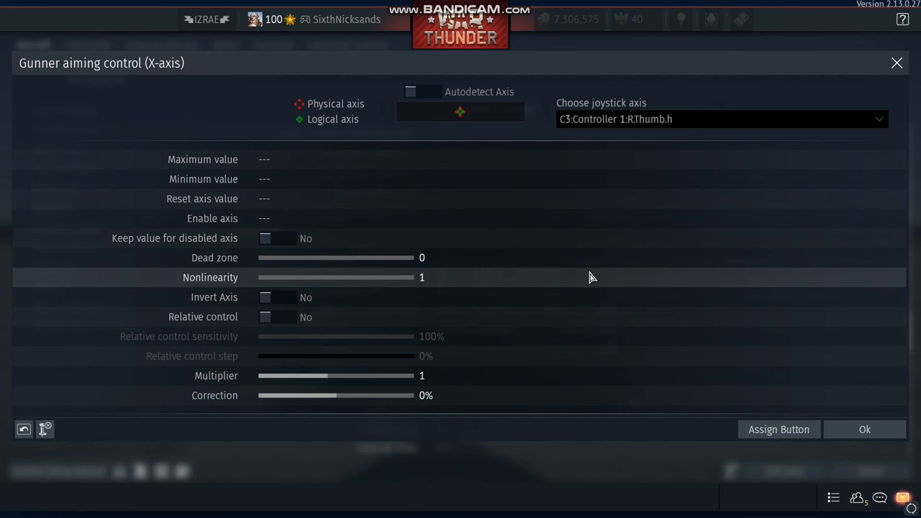
pyautogui.click(662, 119)
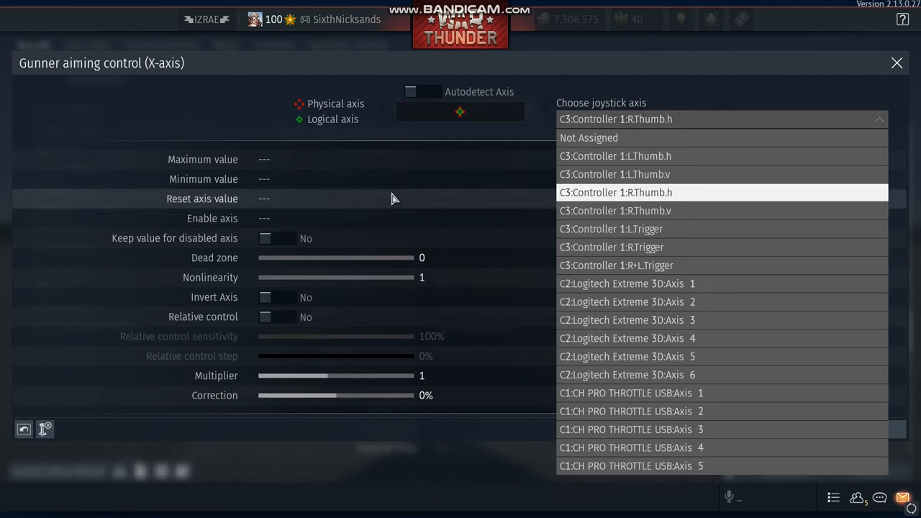
pyautogui.click(297, 120)
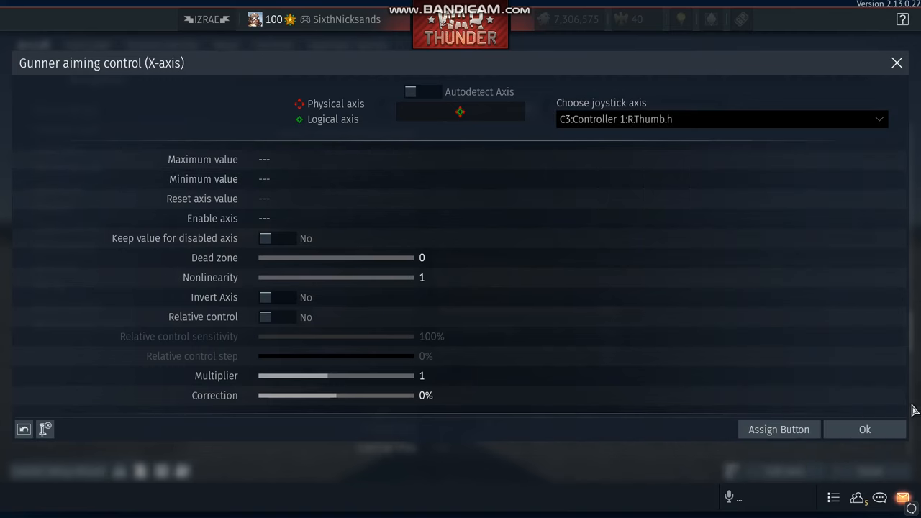
pyautogui.click(863, 434)
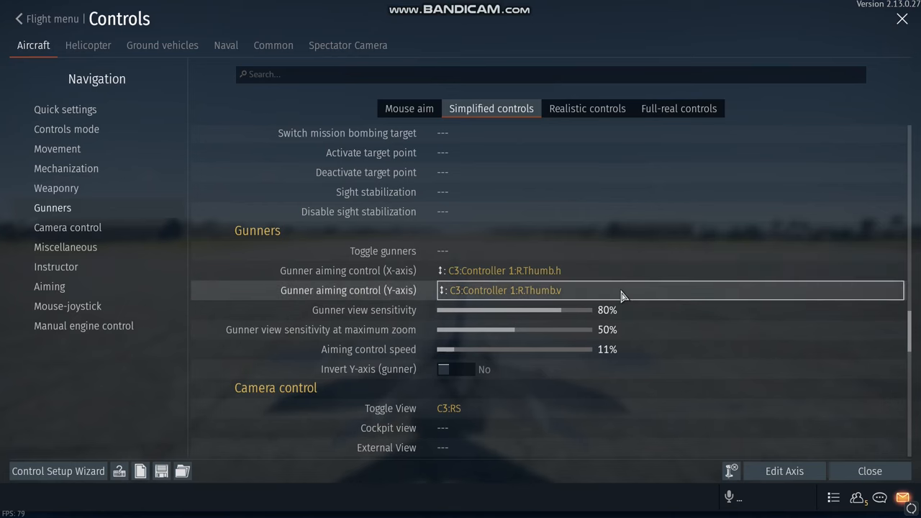
pyautogui.doubleClick(625, 291)
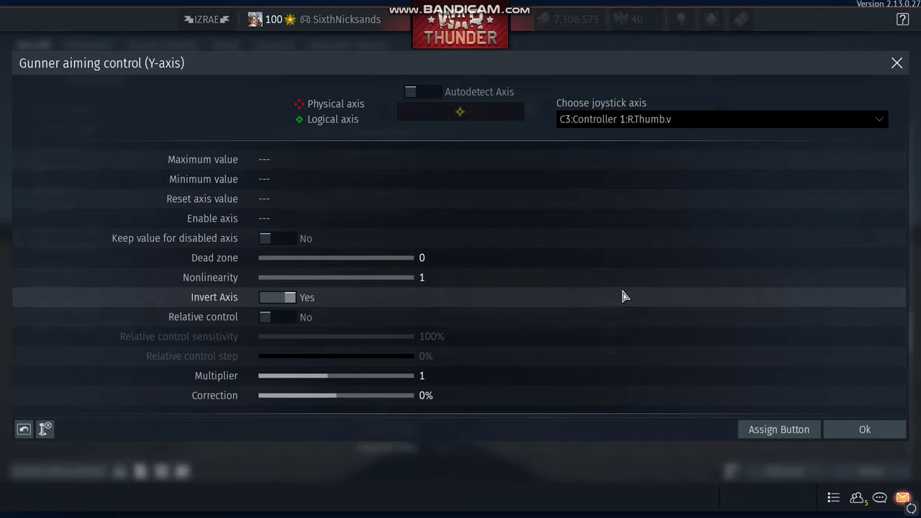
pyautogui.click(634, 122)
pyautogui.click(583, 94)
pyautogui.click(865, 430)
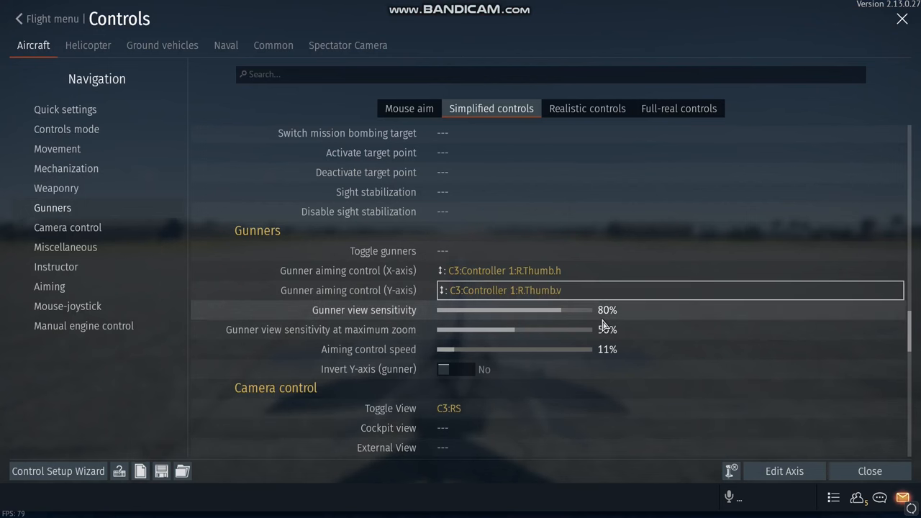
pyautogui.scroll(-1, 597, 331)
pyautogui.scroll(-1, 596, 323)
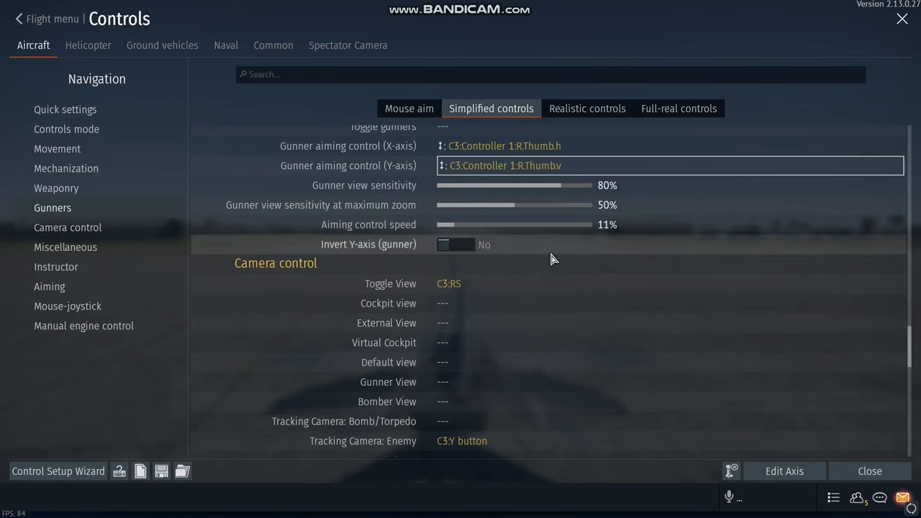
pyautogui.scroll(-1, 626, 280)
pyautogui.scroll(-1, 628, 281)
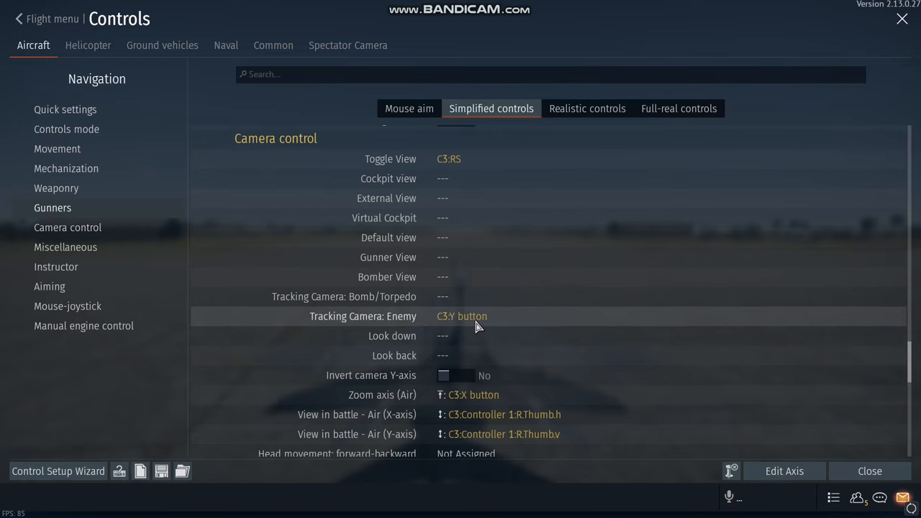
pyautogui.scroll(-1, 475, 327)
pyautogui.scroll(-1, 476, 326)
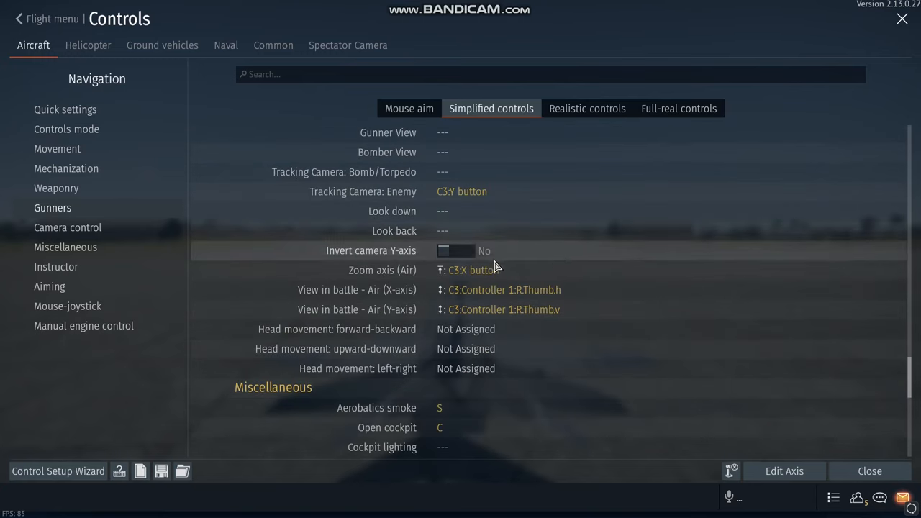
# Keep View in battle - Air (X-axis) on the right thumbstick horizontal, accepting it is shared with gunner aiming.
pyautogui.doubleClick(576, 292)
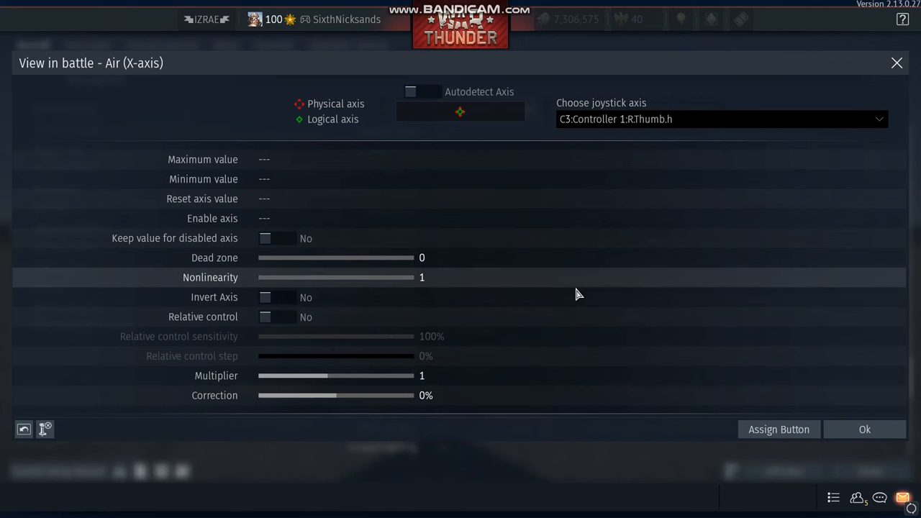
pyautogui.click(640, 121)
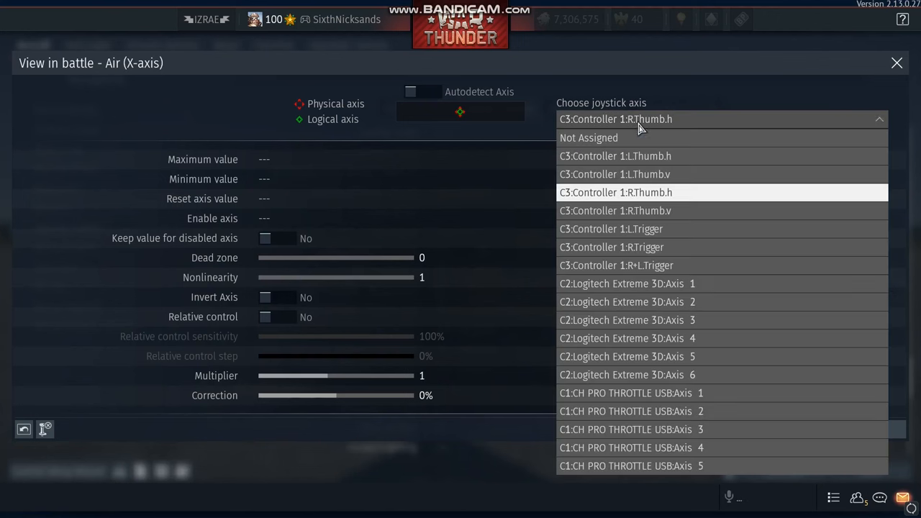
pyautogui.click(142, 117)
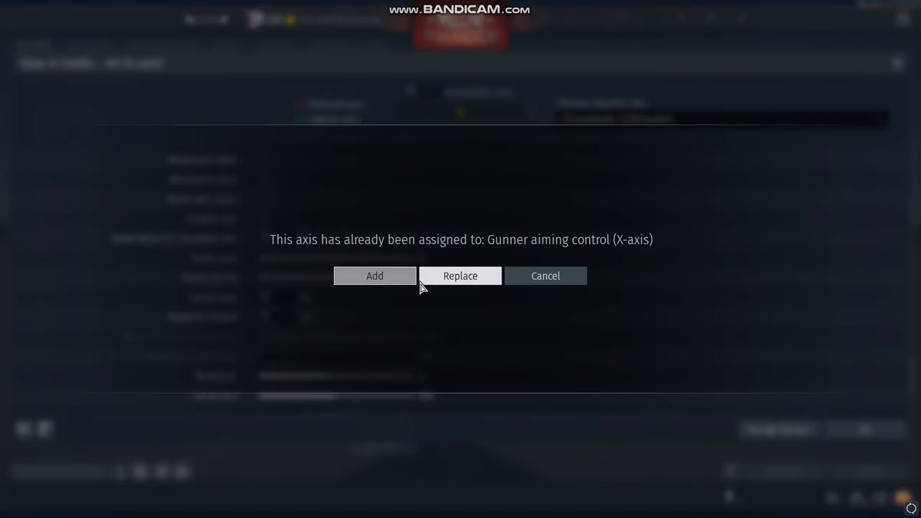
pyautogui.click(393, 286)
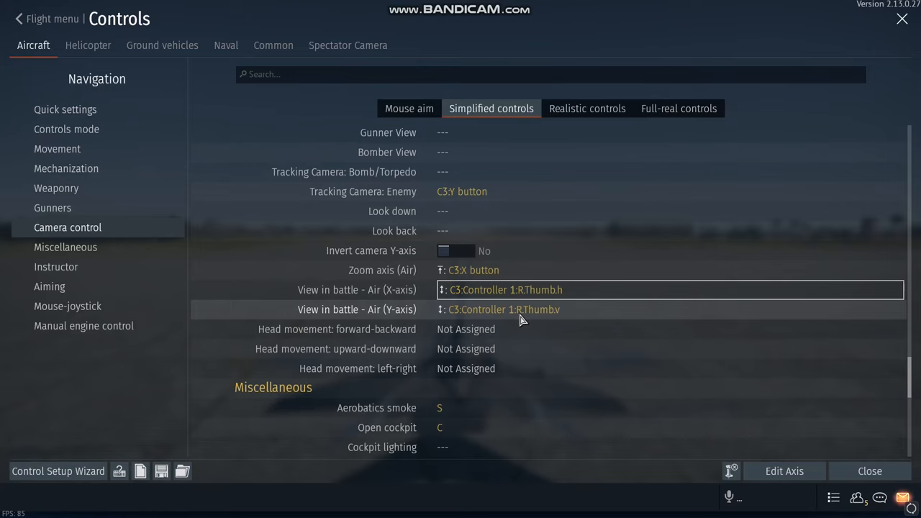
pyautogui.scroll(-3, 521, 319)
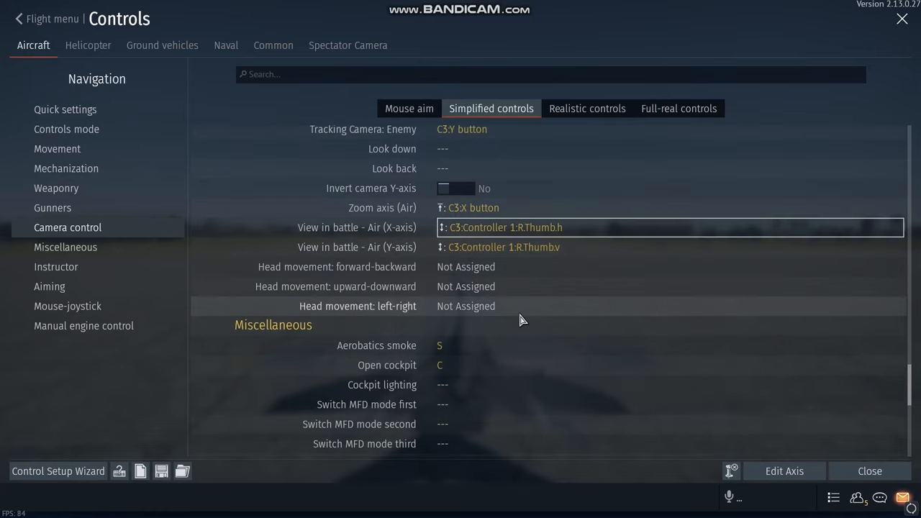
pyautogui.scroll(-3, 504, 302)
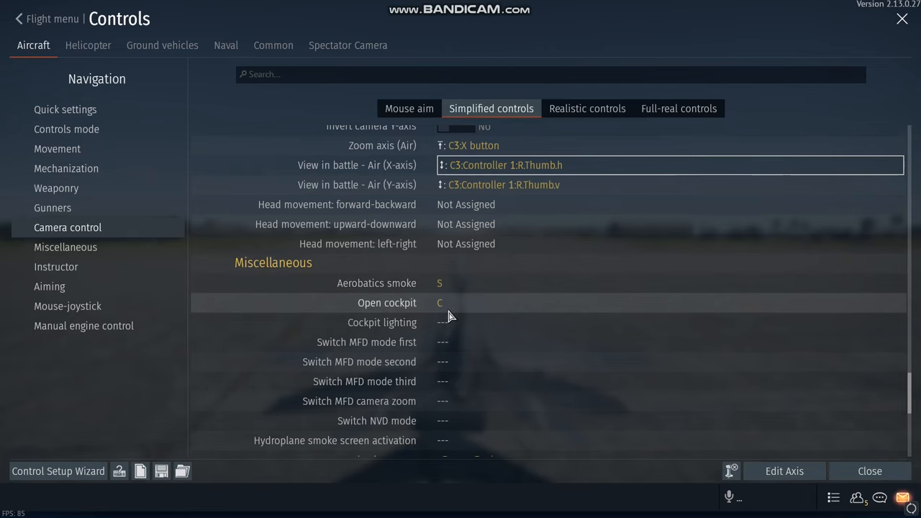
pyautogui.scroll(-5, 458, 295)
pyautogui.scroll(-3, 432, 360)
pyautogui.scroll(-1, 387, 386)
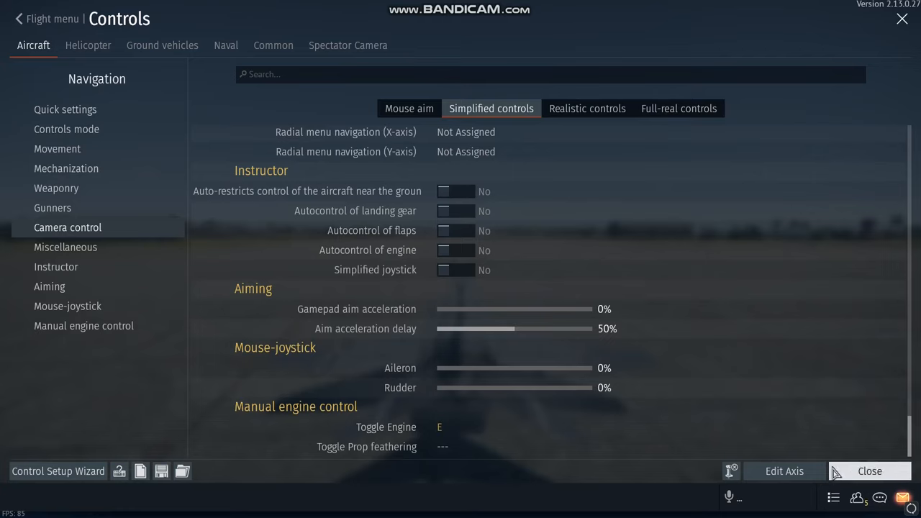
pyautogui.press('Tab')
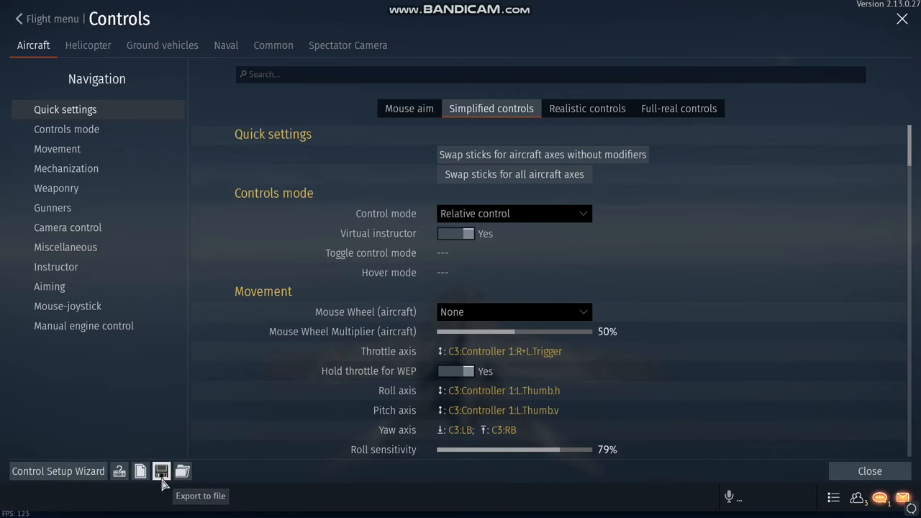
# Export the controller bindings to the fighter.blk file.
pyautogui.click(161, 472)
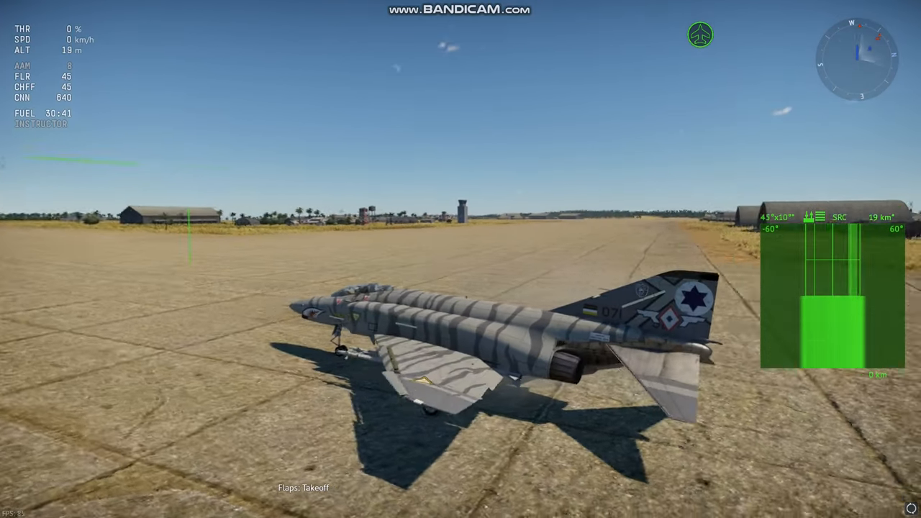
# Push the throttle to full afterburner and select the AIM-9J Sidewinder missiles for the takeoff run.
pyautogui.press('shift')
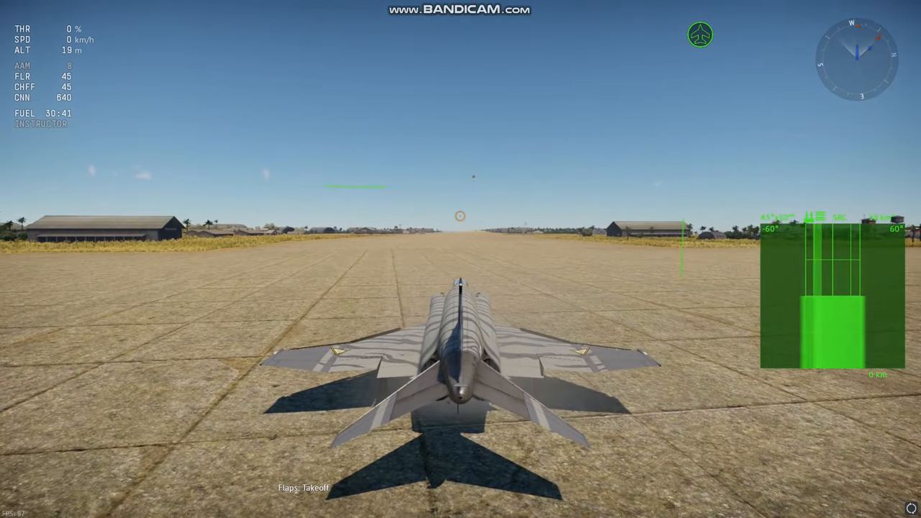
pyautogui.press('shift')
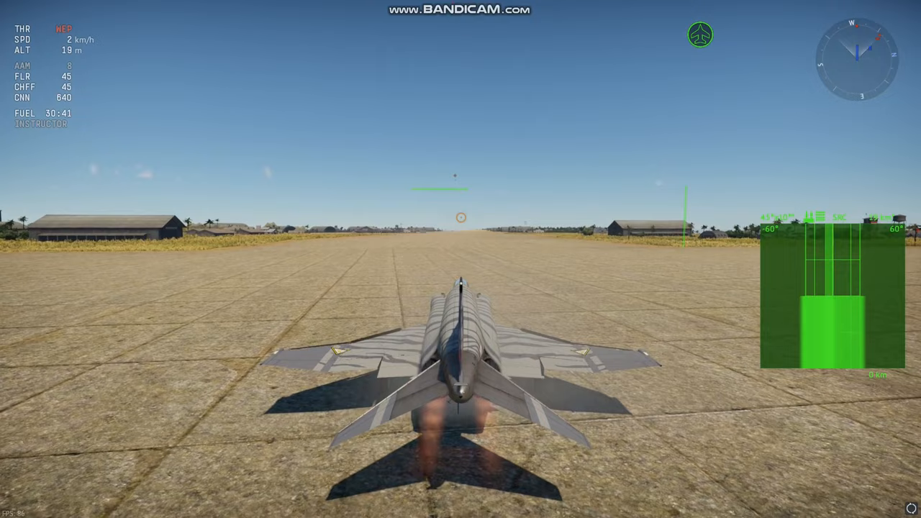
pyautogui.hotkey('alt', 'space')
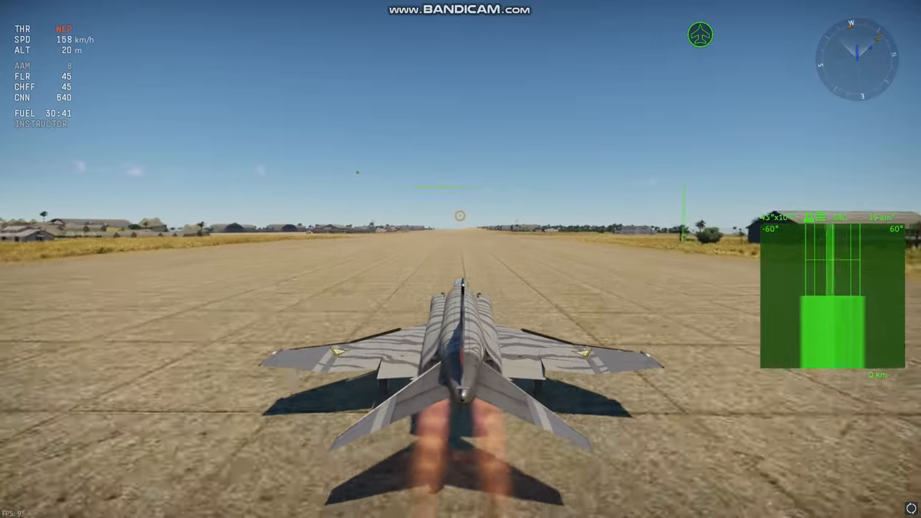
pyautogui.hotkey('shift', 'a')
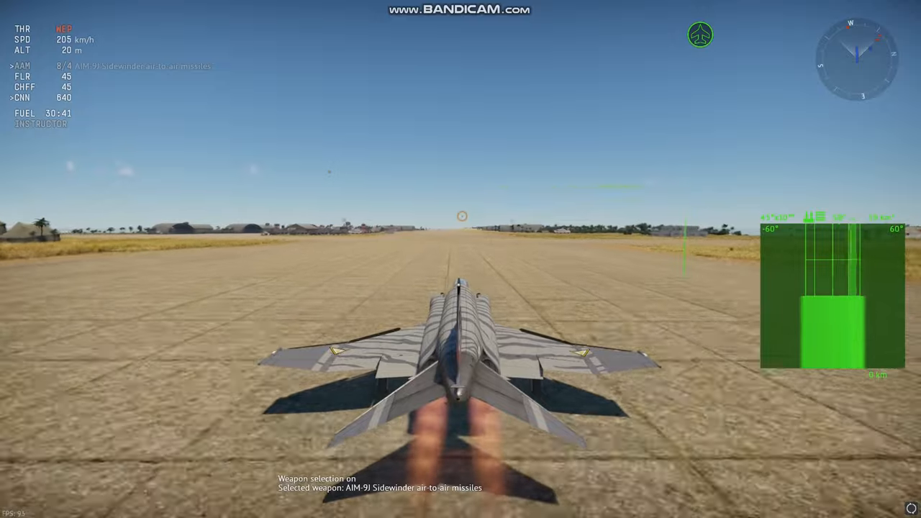
pyautogui.press('c')
pyautogui.press('c')
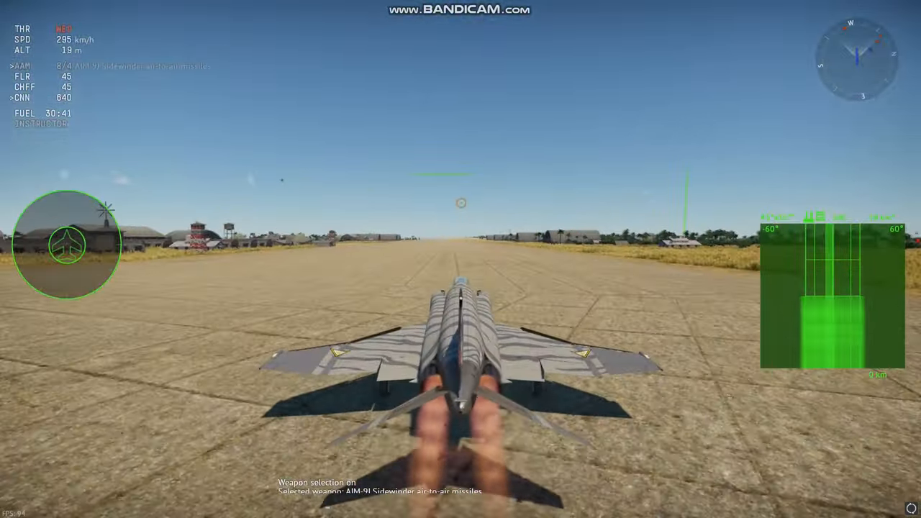
# Lift off, retract gear and flaps, then roll out level over the sea toward the MiG-15.
pyautogui.press('s')
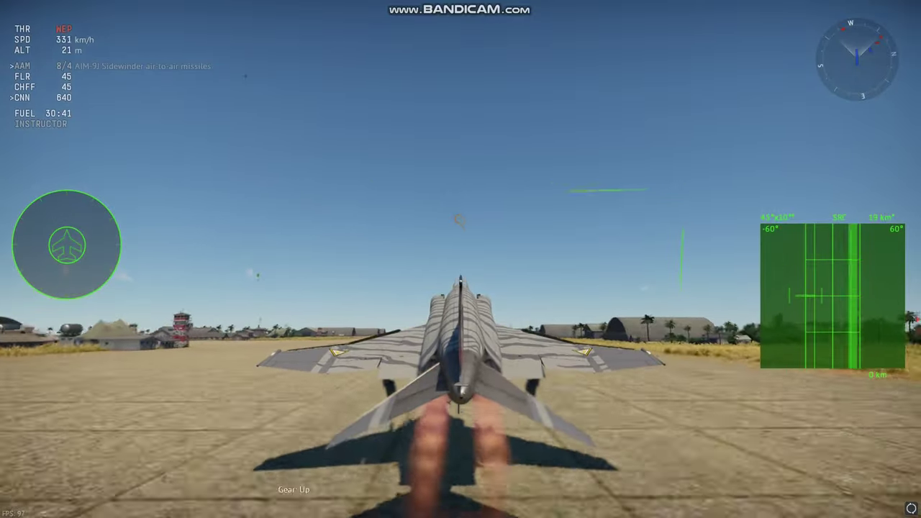
pyautogui.press('g')
pyautogui.press('f')
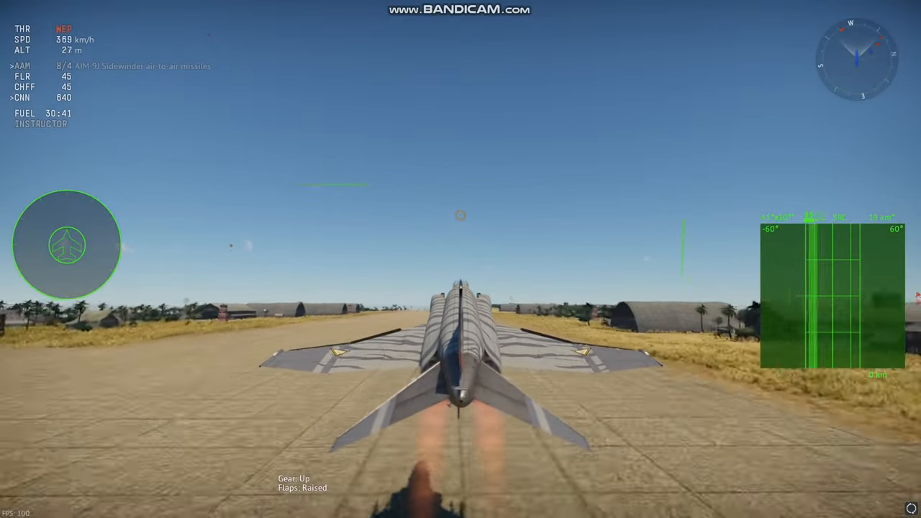
pyautogui.press('c')
pyautogui.press('c')
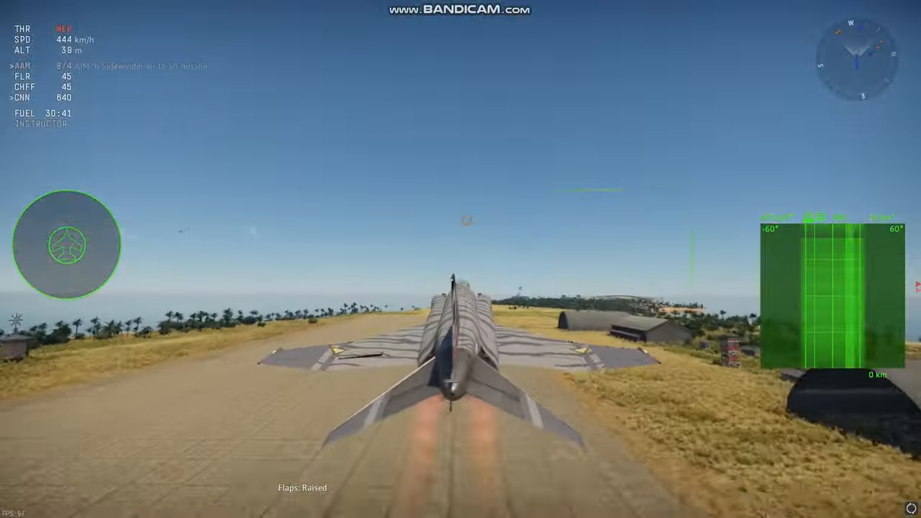
pyautogui.press('d')
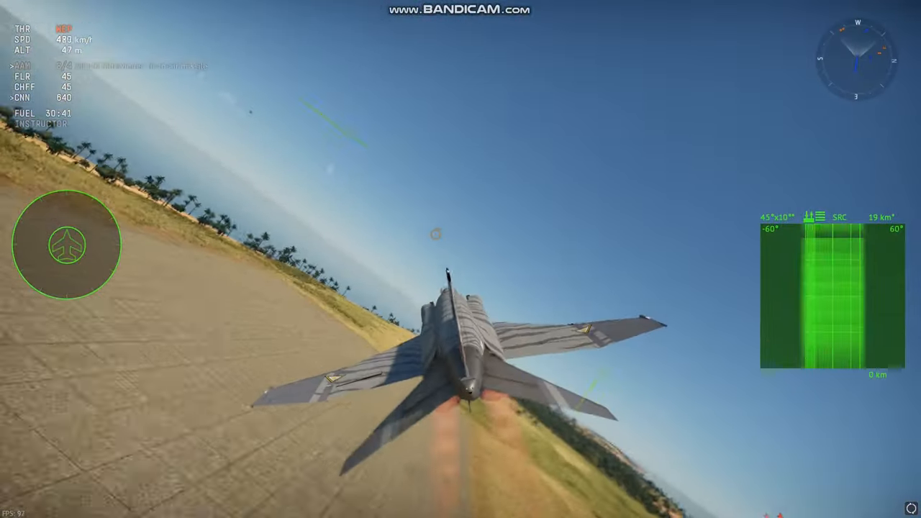
pyautogui.press('a')
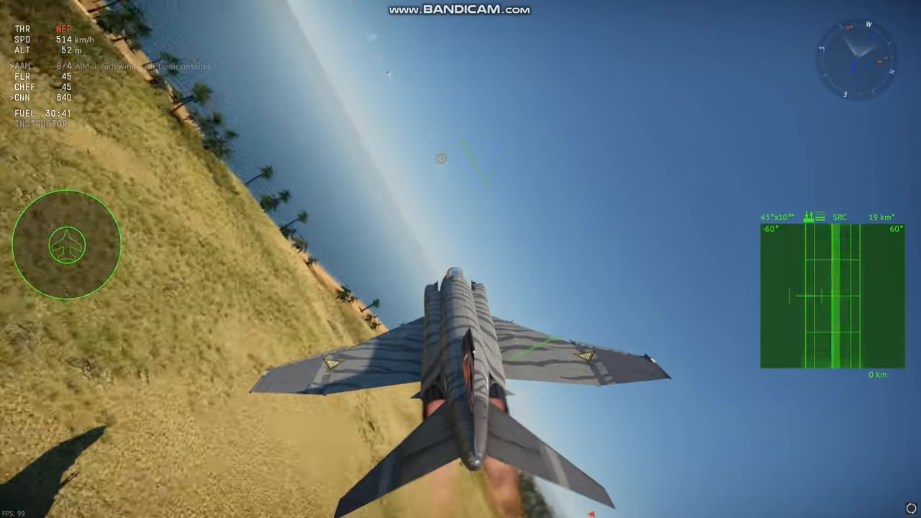
pyautogui.press('d')
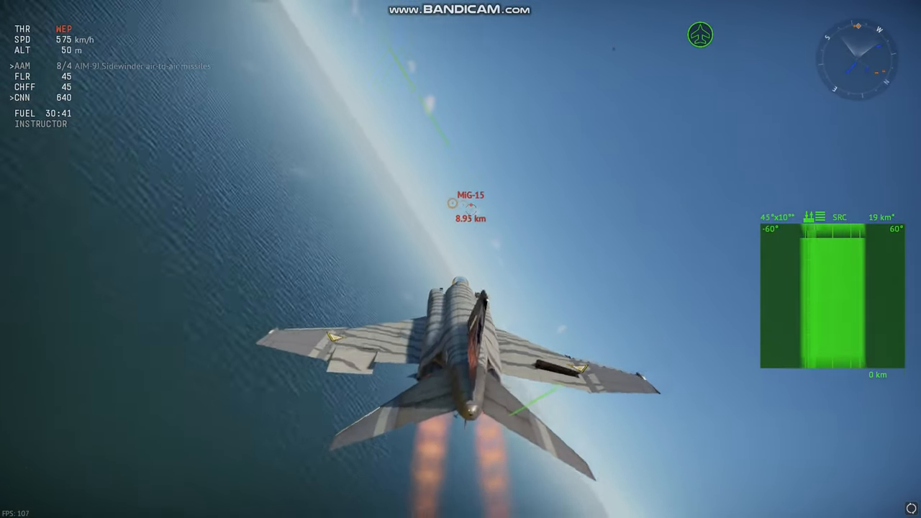
# Bank right after the MiG-15bis and activate the missile seeker on it.
pyautogui.press('d')
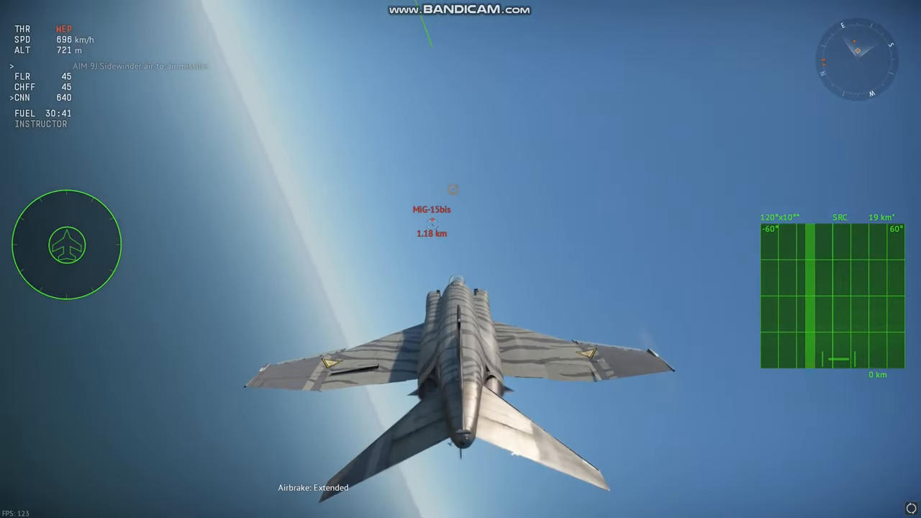
pyautogui.hotkey('alt', 'space')
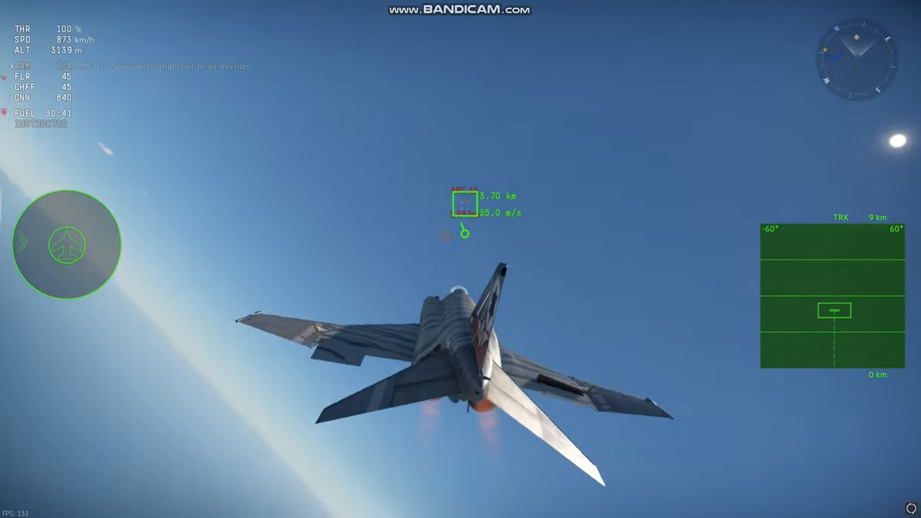
# Re-engage the seeker to fire the Sparrow at the MiG-15, then switch back to AIM-9J Sidewinders.
pyautogui.hotkey('alt', 'f')
pyautogui.hotkey('alt', 'f')
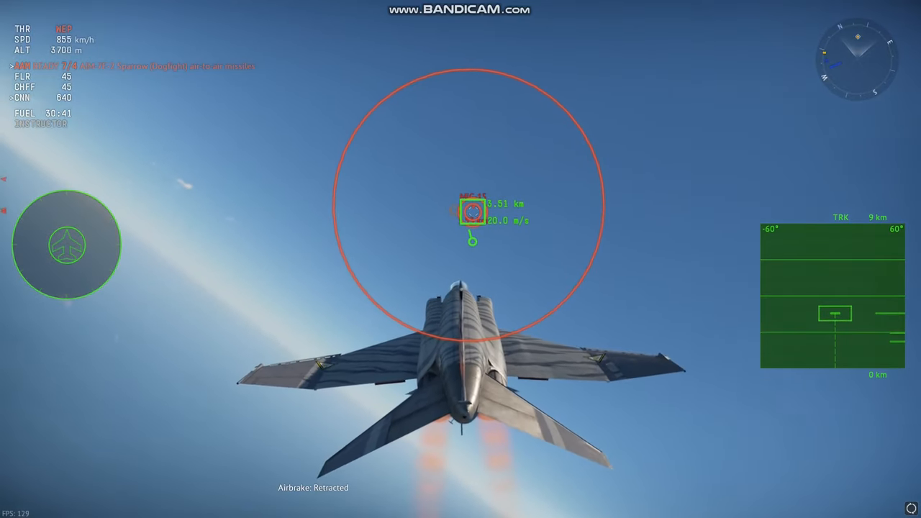
pyautogui.press('c')
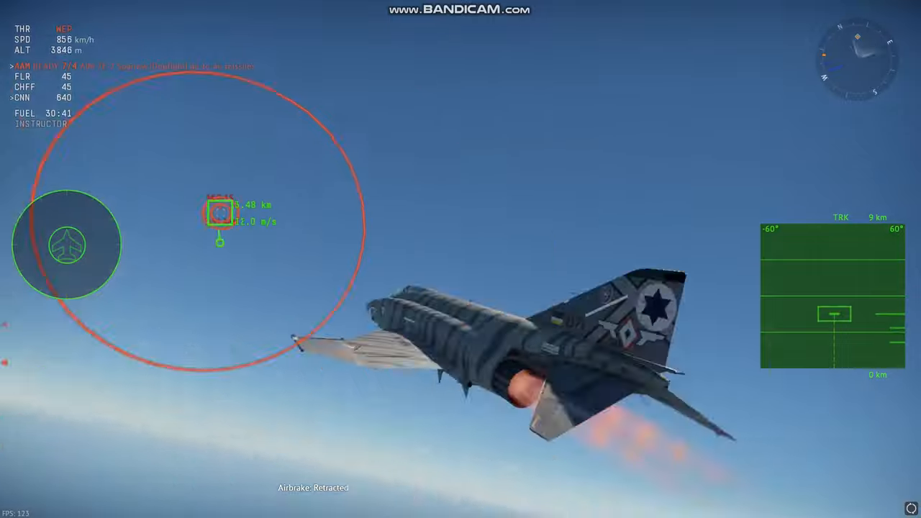
pyautogui.press('c')
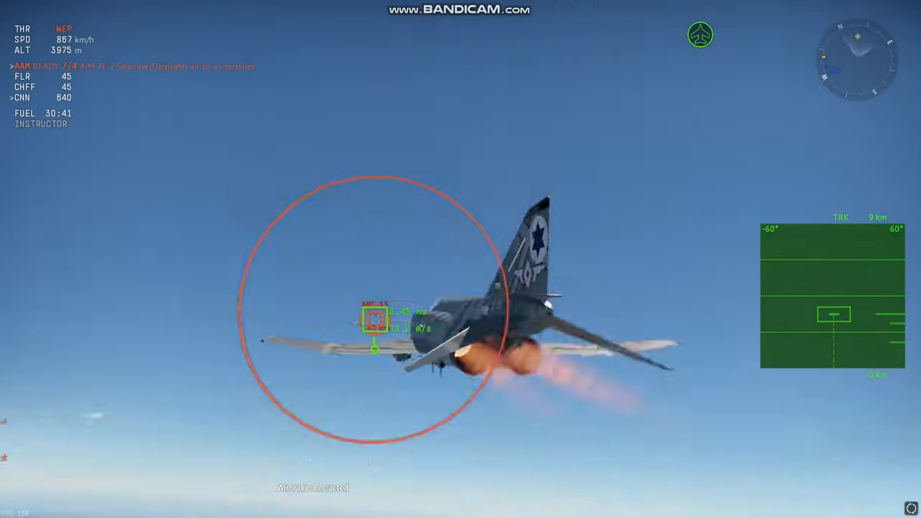
pyautogui.press('z')
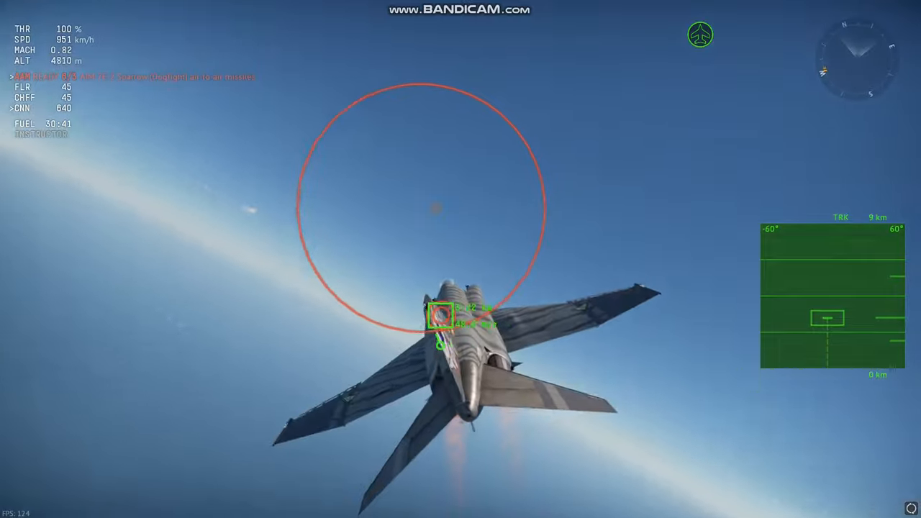
pyautogui.press('shift')
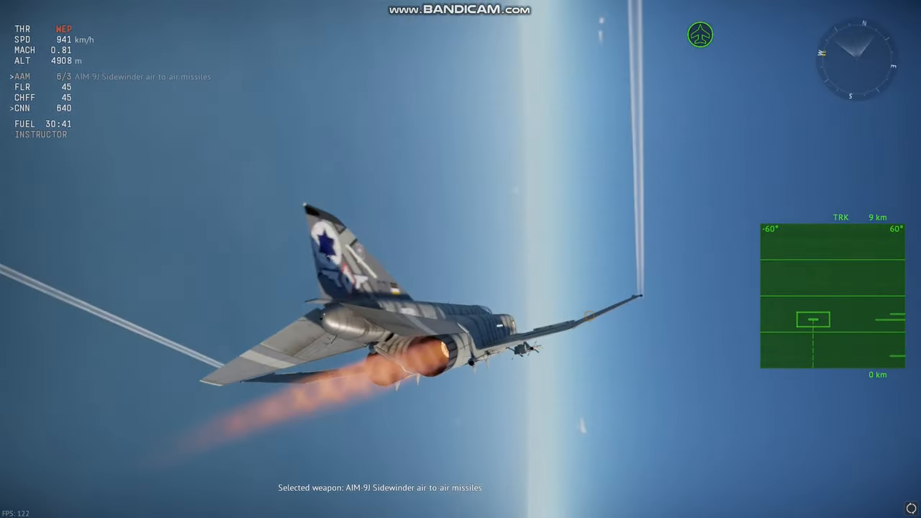